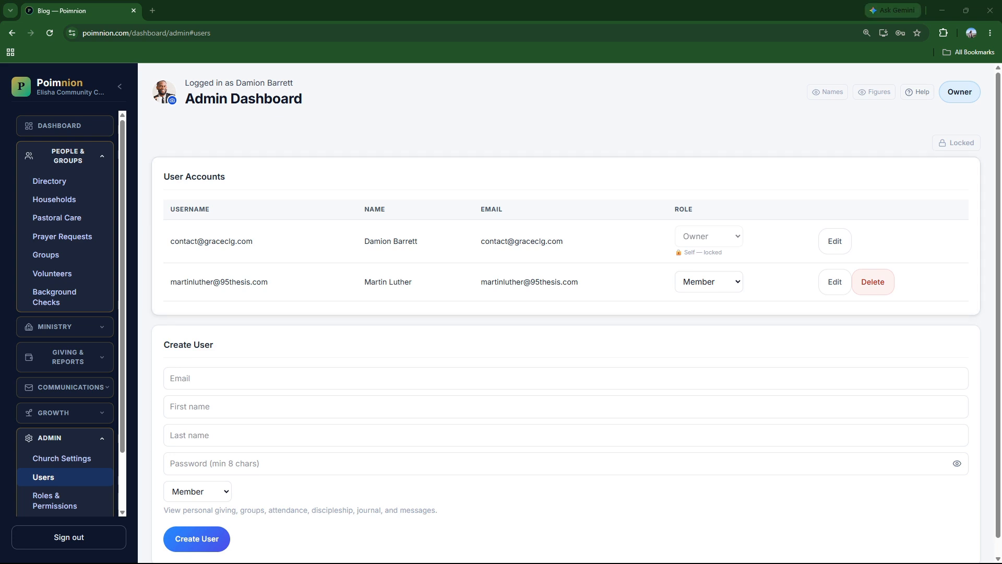
# Fill the Create User form's Email, First name and Last name fields with the new user's details.
pyautogui.scroll(-1, 566, 365)
pyautogui.click(219, 361)
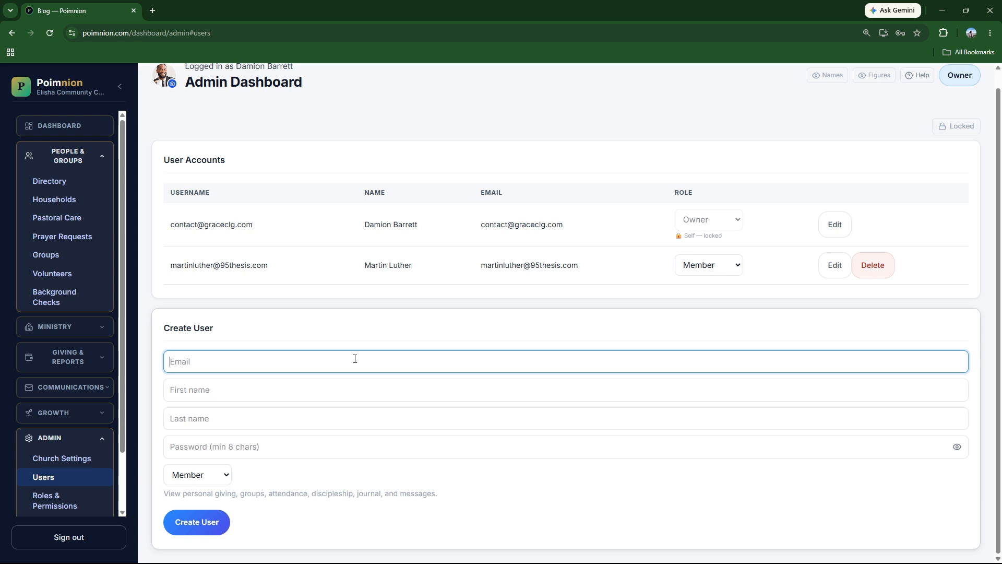
pyautogui.click(331, 394)
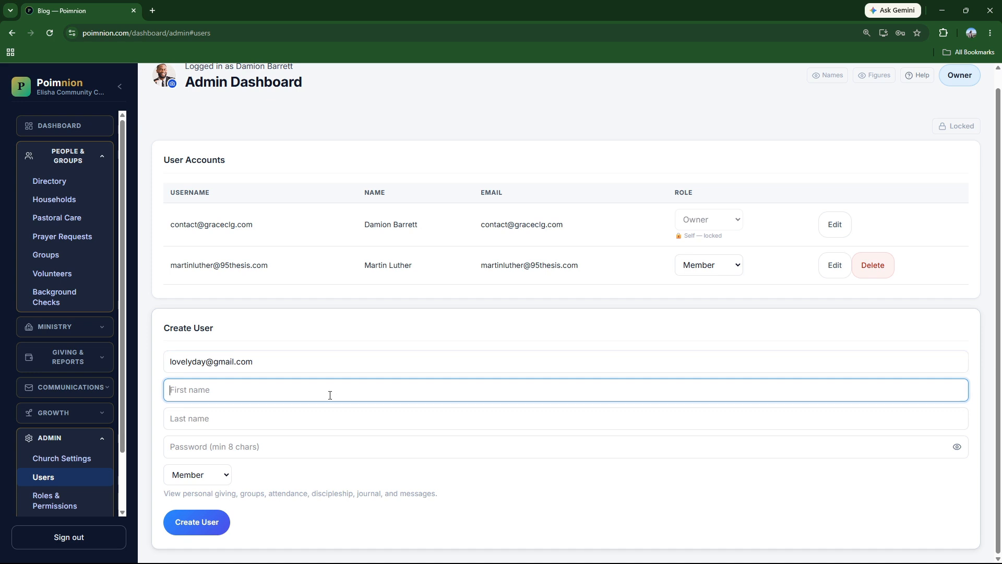
pyautogui.press('Tab')
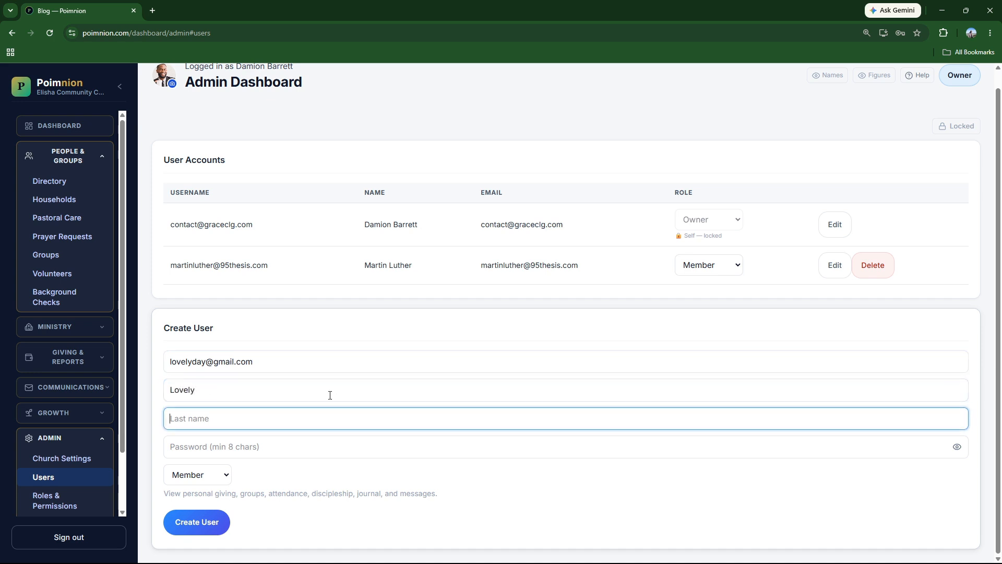
pyautogui.click(275, 448)
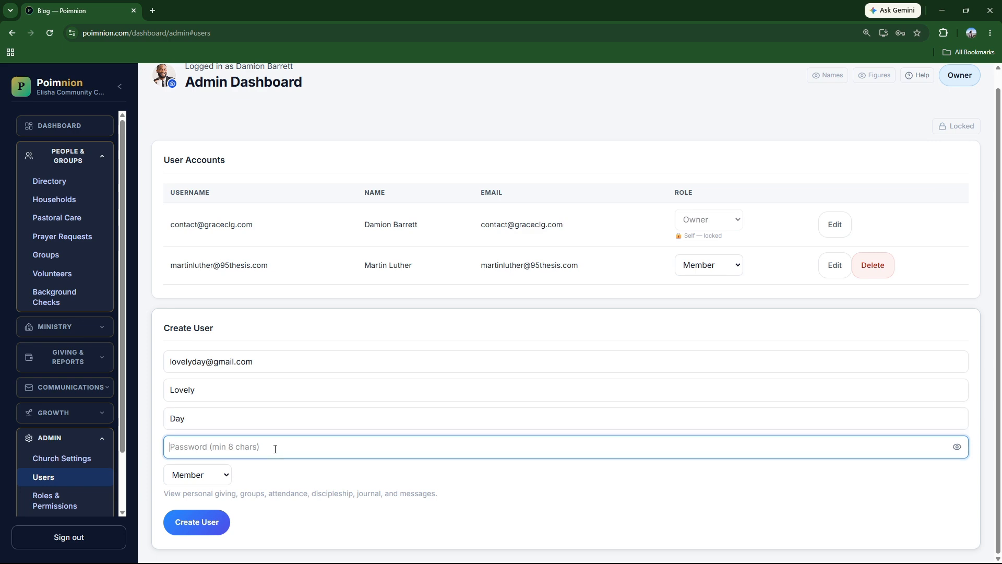
pyautogui.write('•')
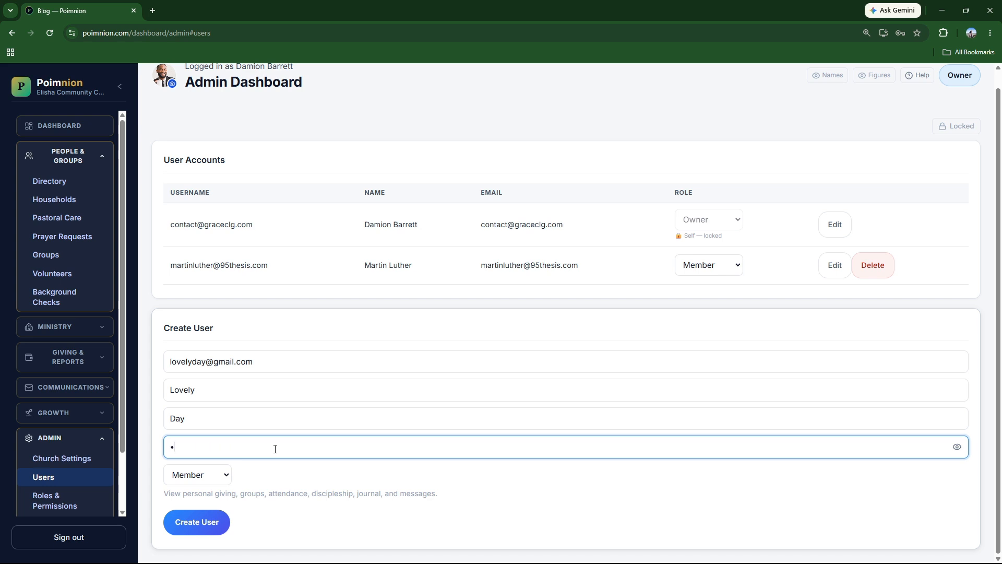
pyautogui.write('••••••••')
pyautogui.click(952, 446)
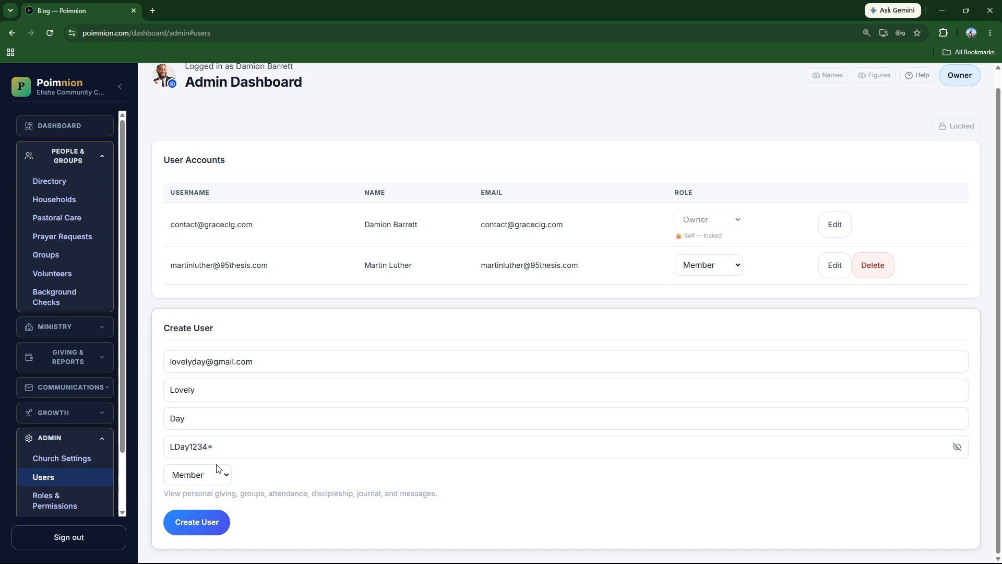
pyautogui.tripleClick(225, 449)
pyautogui.press('BackSpace')
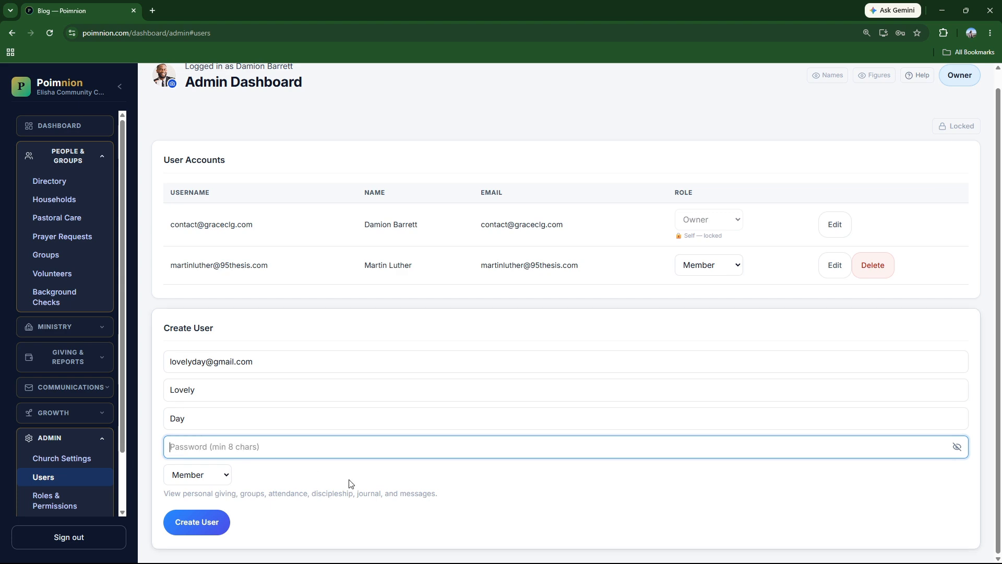
pyautogui.click(540, 515)
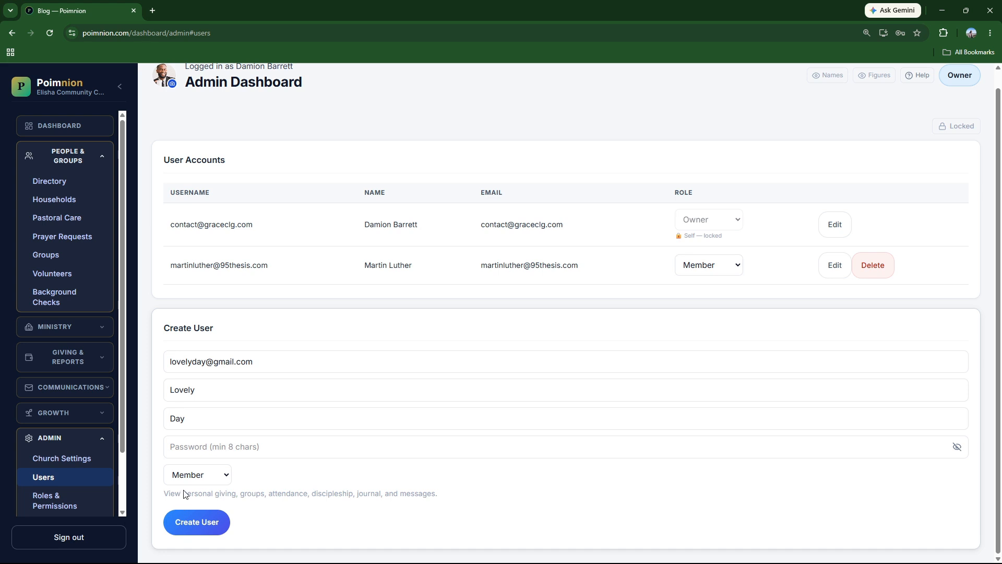
pyautogui.click(51, 183)
# Open the first directory member's profile in the Edit Member form.
pyautogui.click(307, 231)
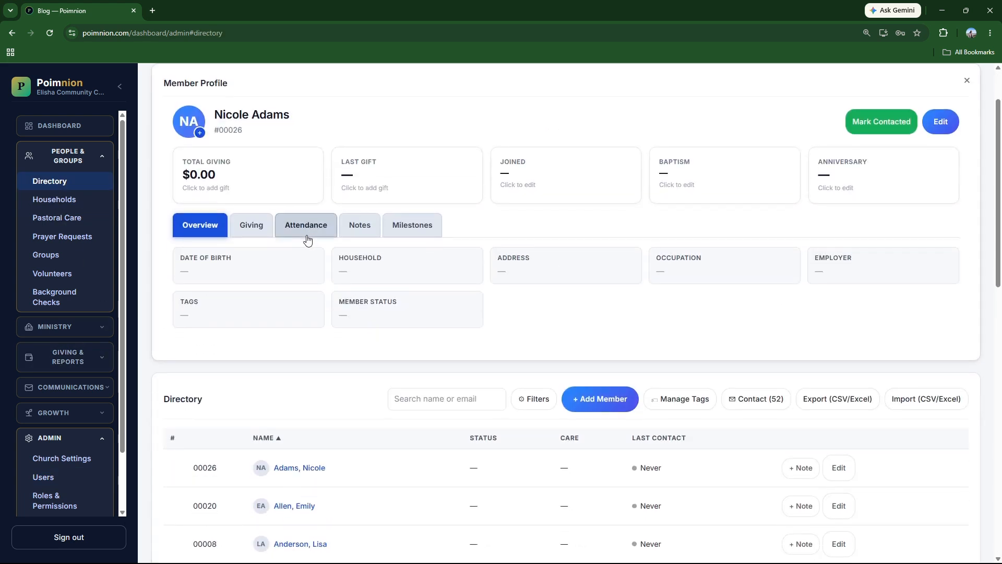
pyautogui.click(940, 122)
pyautogui.scroll(-10, 559, 351)
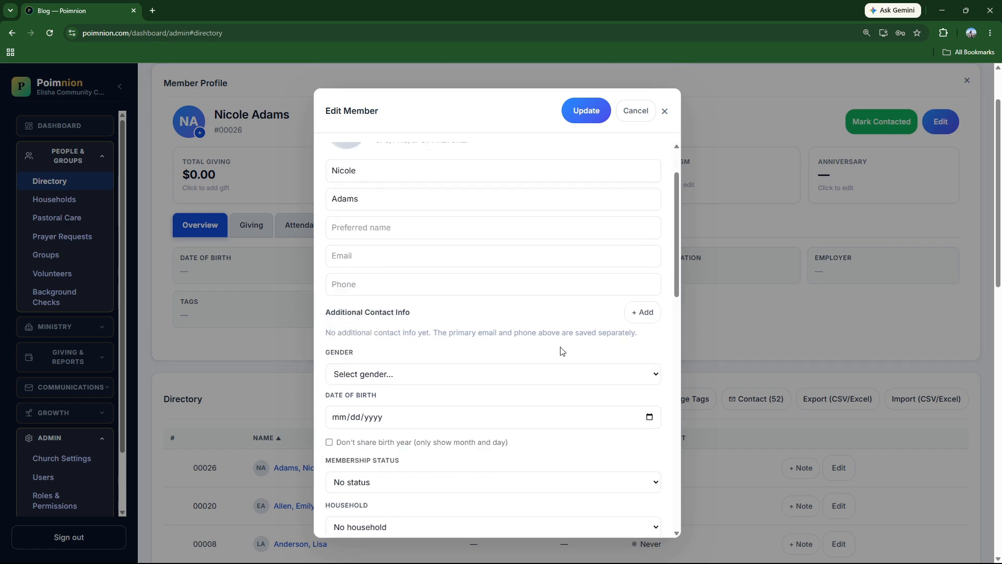
pyautogui.scroll(-2, 569, 351)
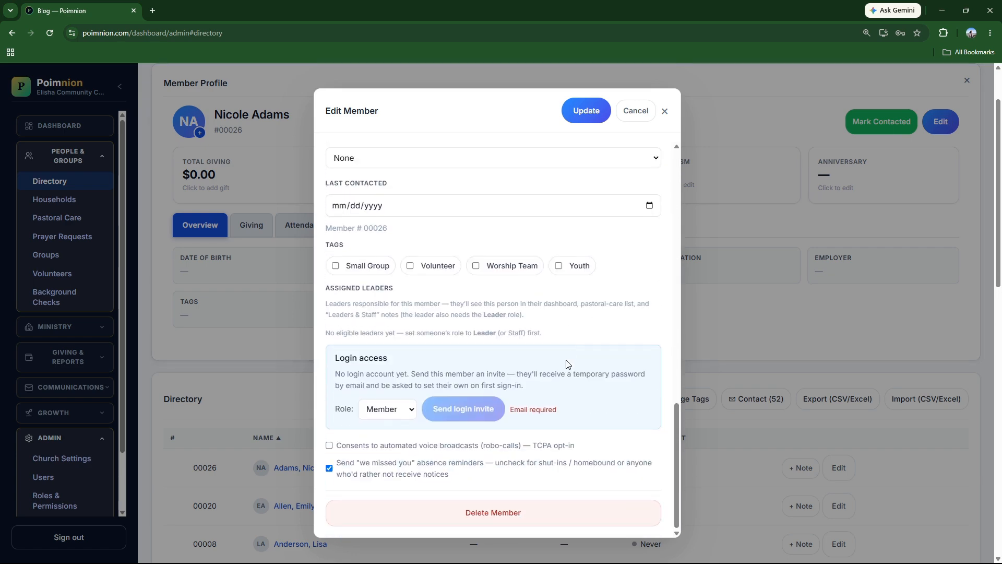
# Review the Login access role for the invite, then return to the top of the form.
pyautogui.click(386, 410)
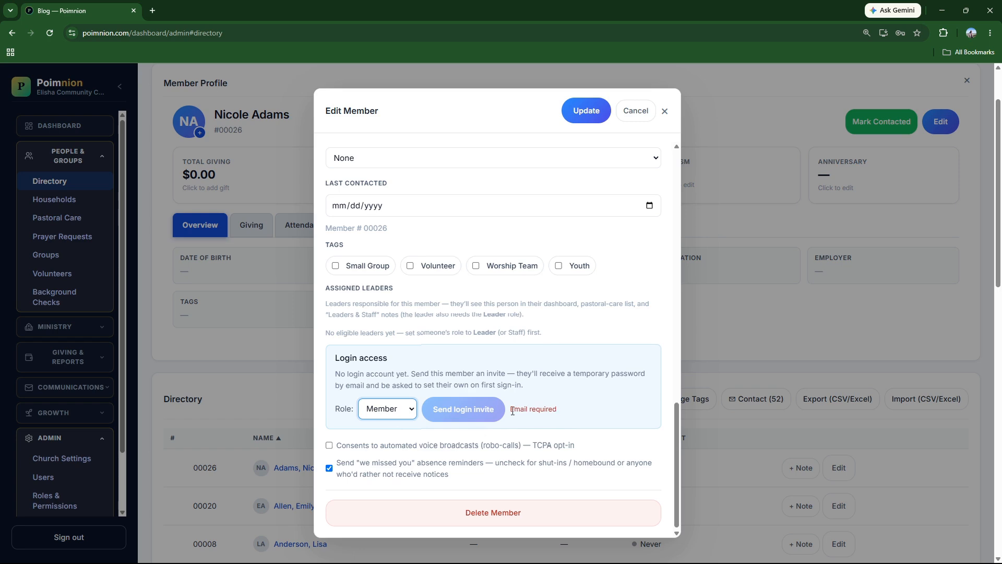
pyautogui.moveTo(511, 411); pyautogui.dragTo(566, 418)
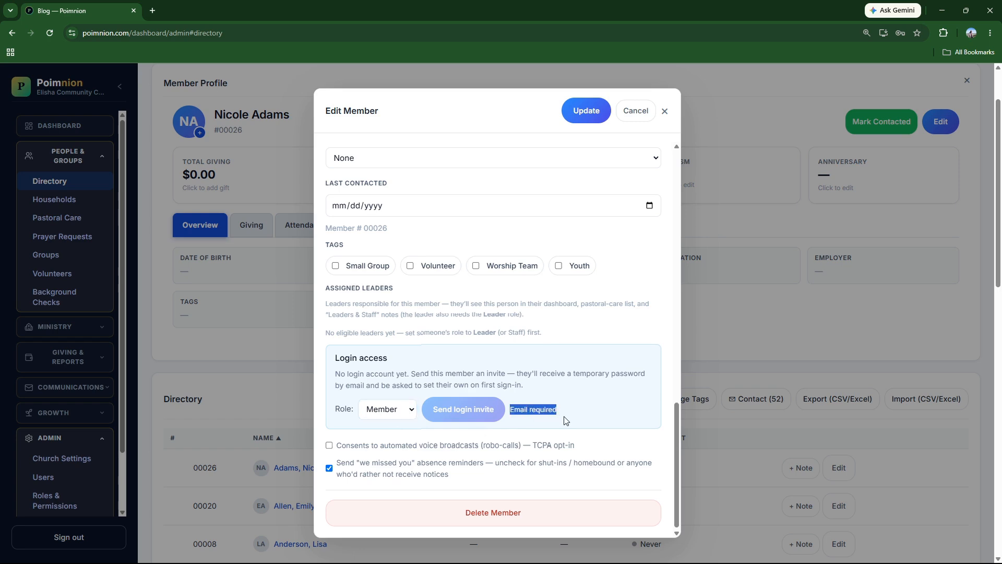
pyautogui.scroll(1, 518, 371)
pyautogui.scroll(10, 518, 371)
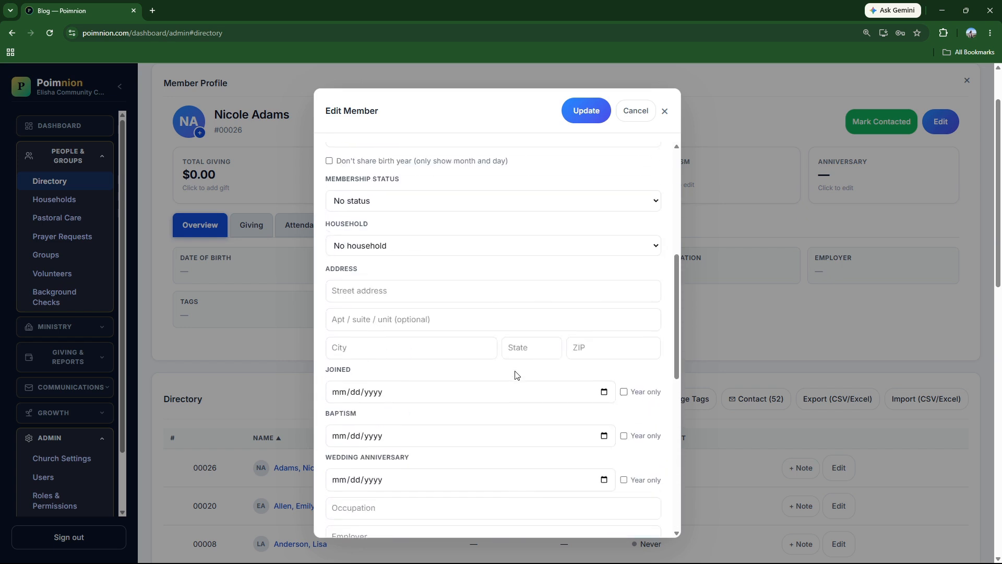
pyautogui.scroll(5, 423, 282)
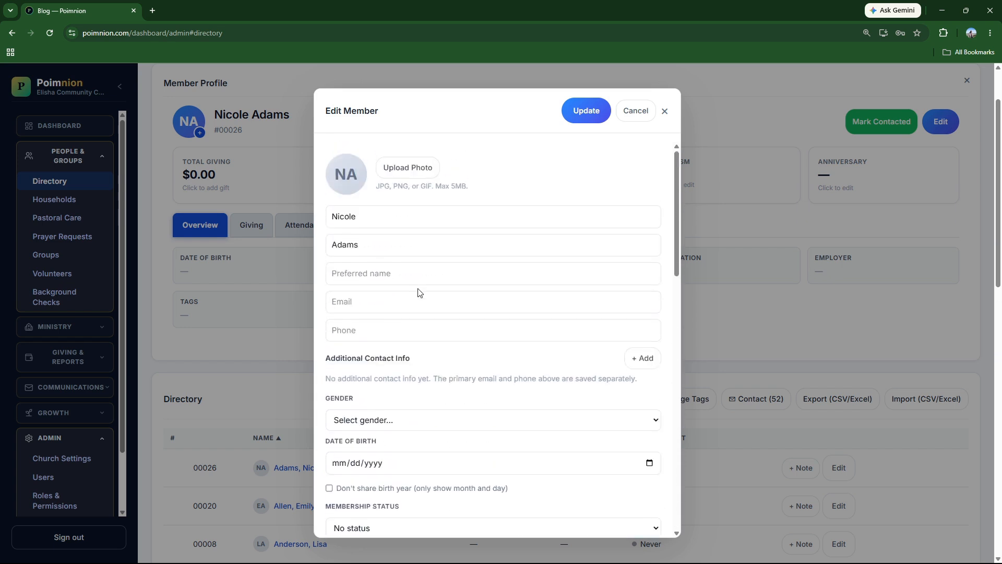
# Enter the member's e-mail address in the Email field.
pyautogui.click(359, 303)
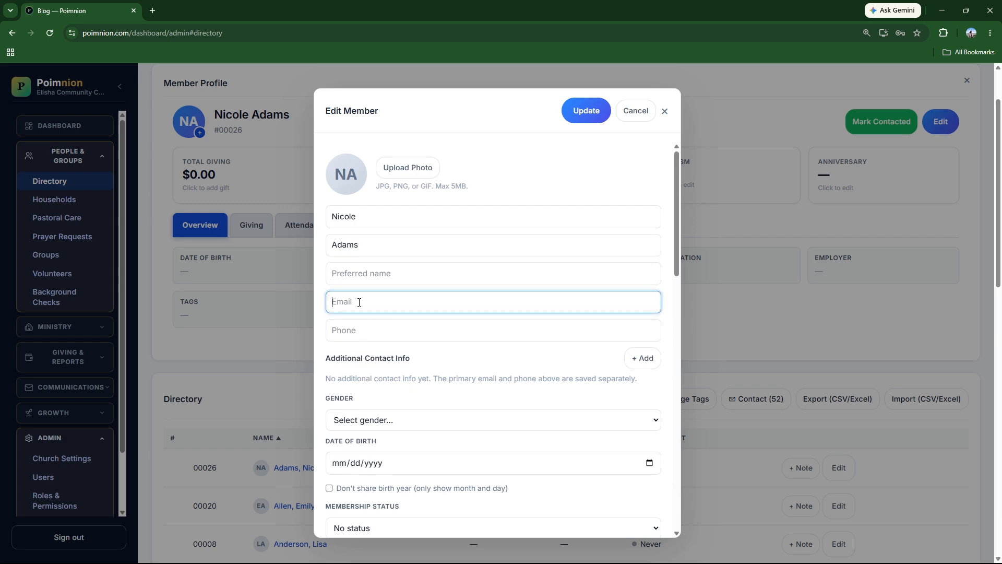
pyautogui.click(462, 360)
# Confirm Send login invite is enabled, then cancel the edit without saving.
pyautogui.scroll(-12, 472, 365)
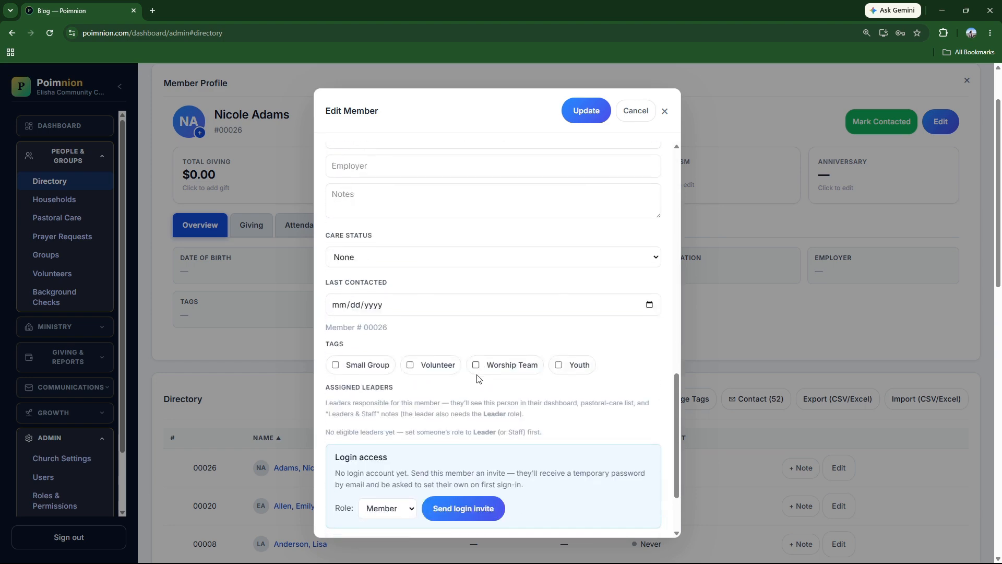
pyautogui.scroll(-2, 478, 378)
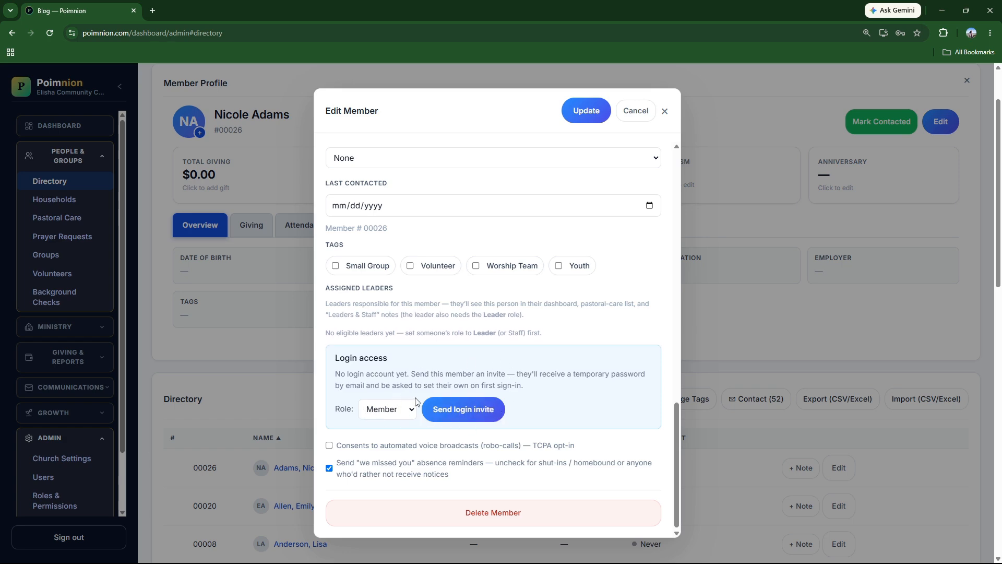
pyautogui.scroll(10, 478, 402)
pyautogui.scroll(2, 480, 395)
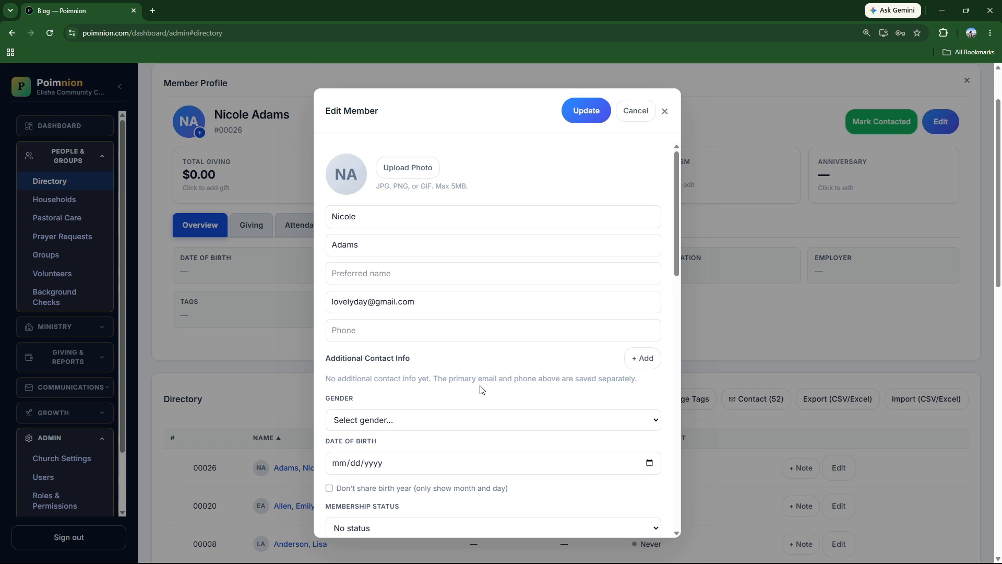
pyautogui.scroll(-10, 481, 391)
pyautogui.scroll(-5, 488, 387)
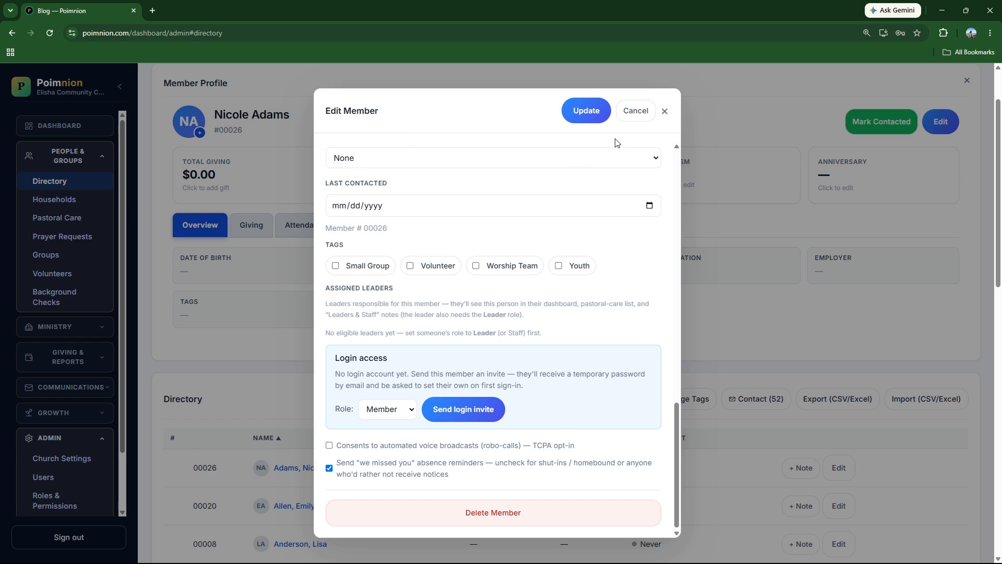
pyautogui.click(639, 111)
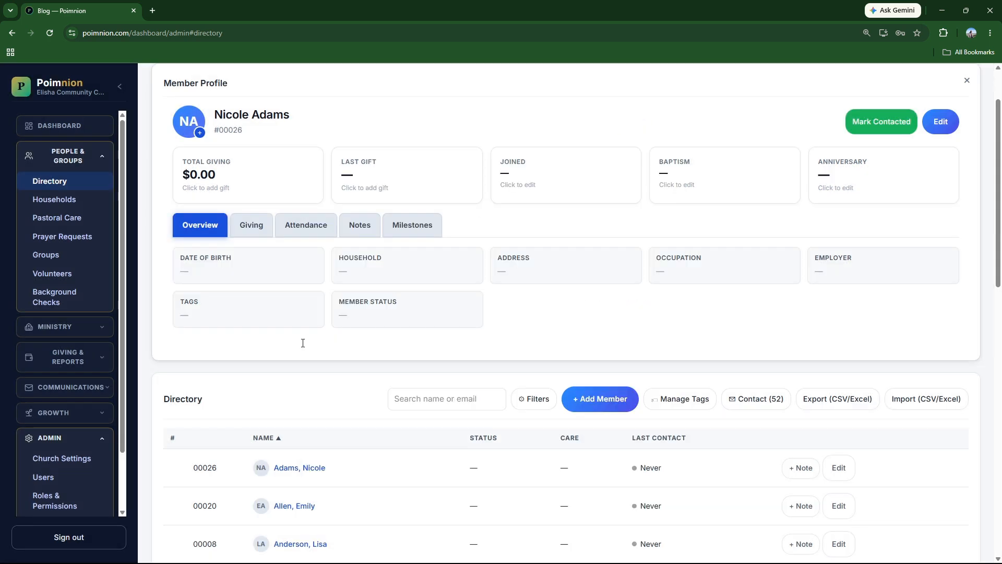
# Return to Admin > Users, where the Create User form still holds the entered e-mail and names.
pyautogui.scroll(-2, 97, 459)
pyautogui.click(42, 410)
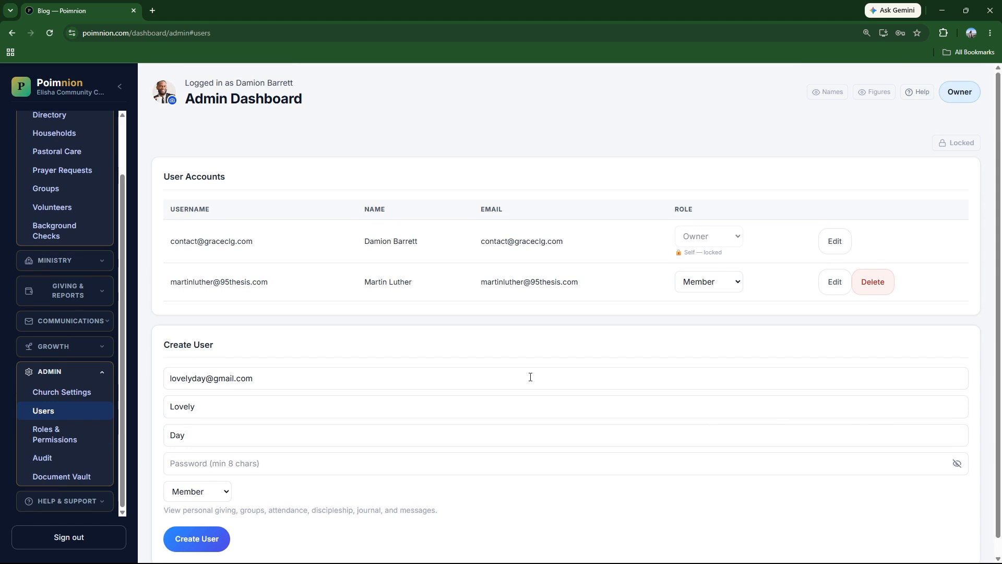
pyautogui.scroll(-1, 219, 480)
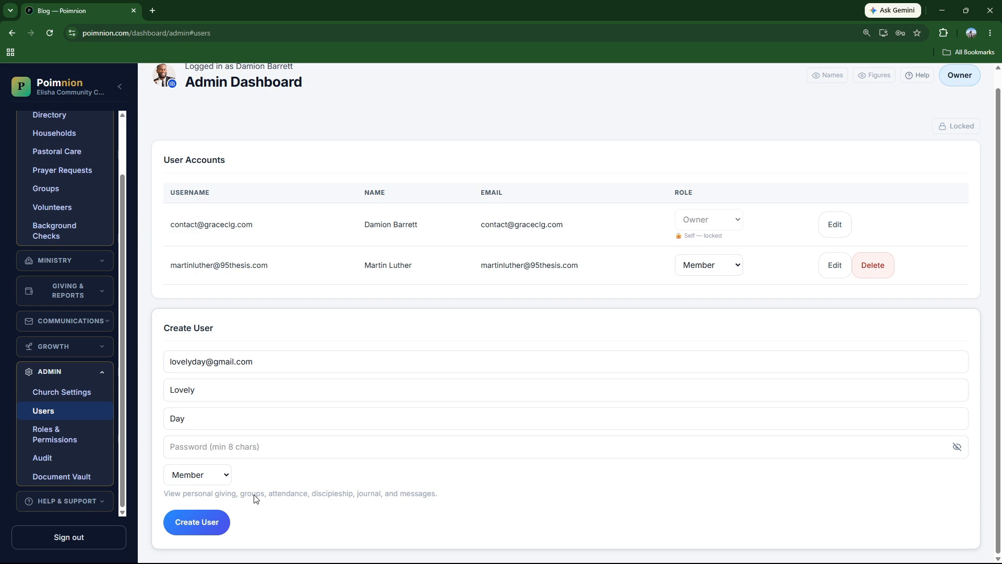
pyautogui.scroll(1, 313, 309)
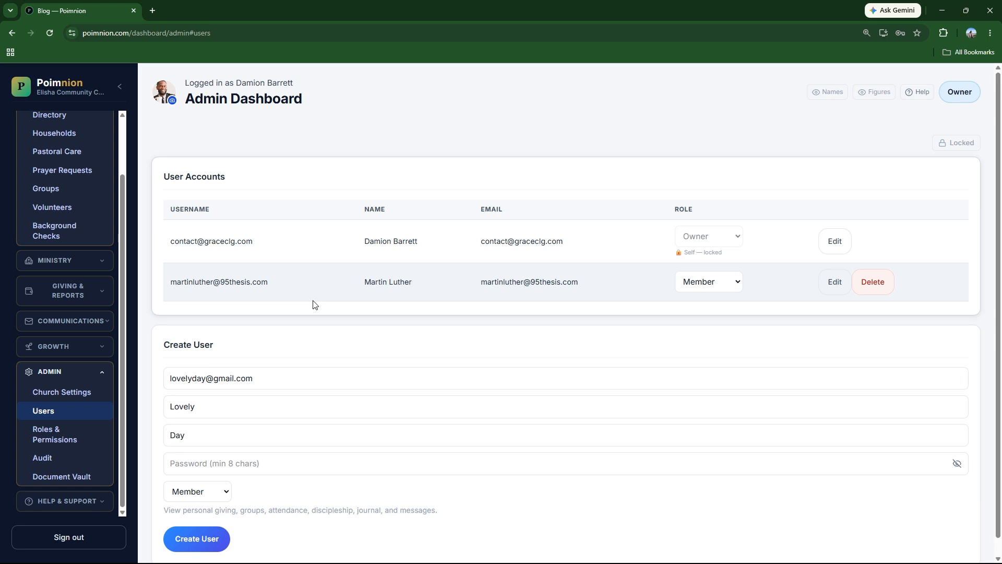